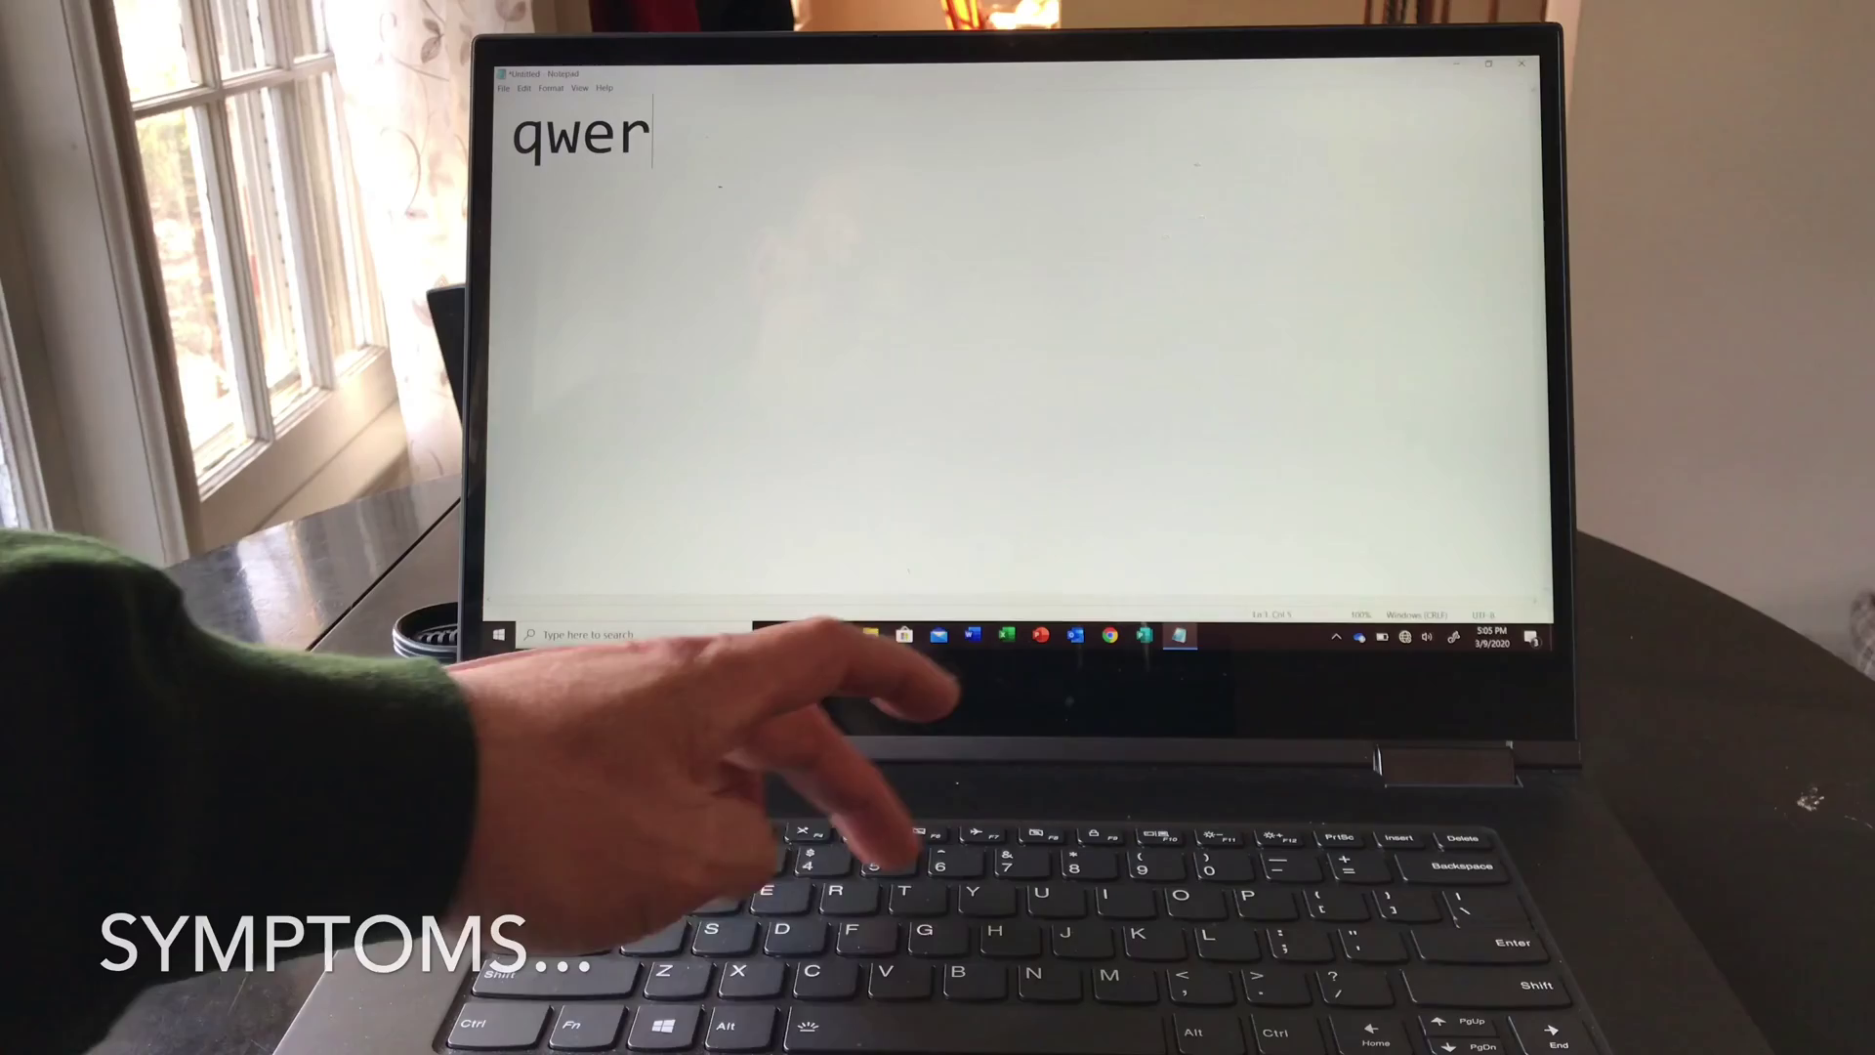
text(tyuiopasssd)
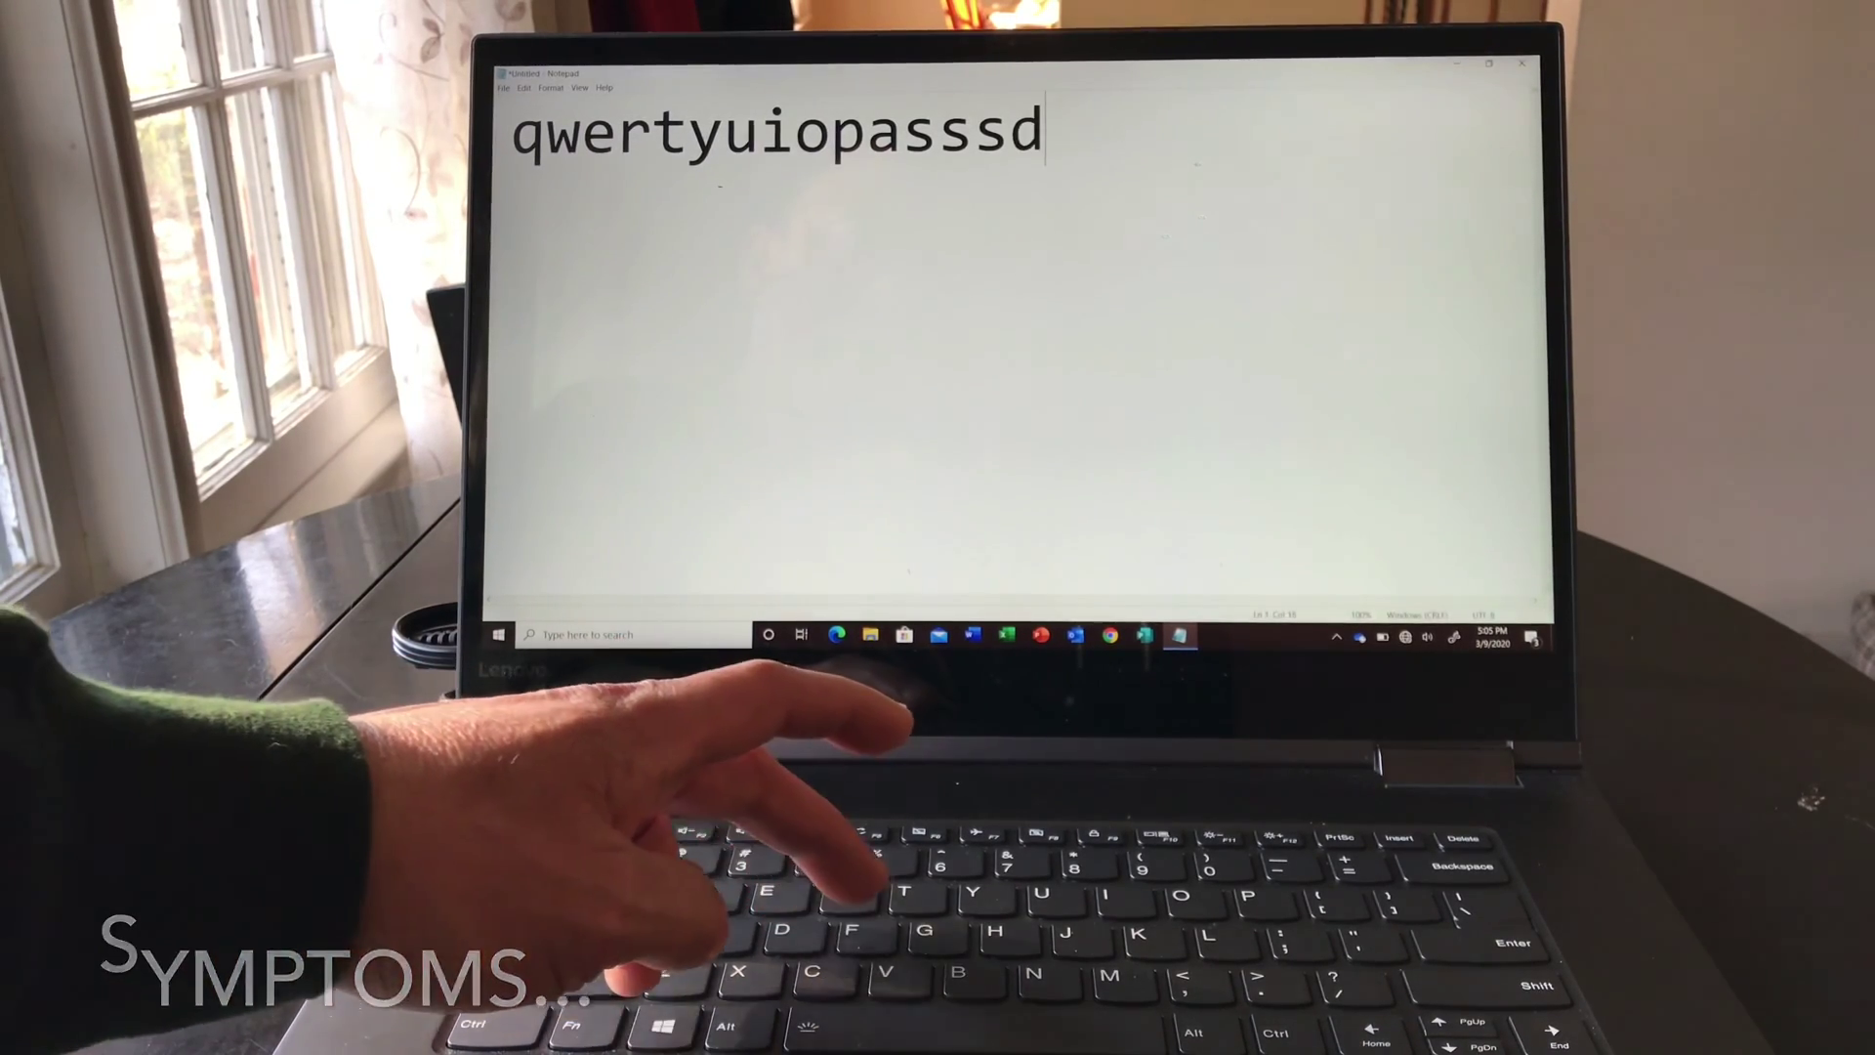
text(fffggghj)
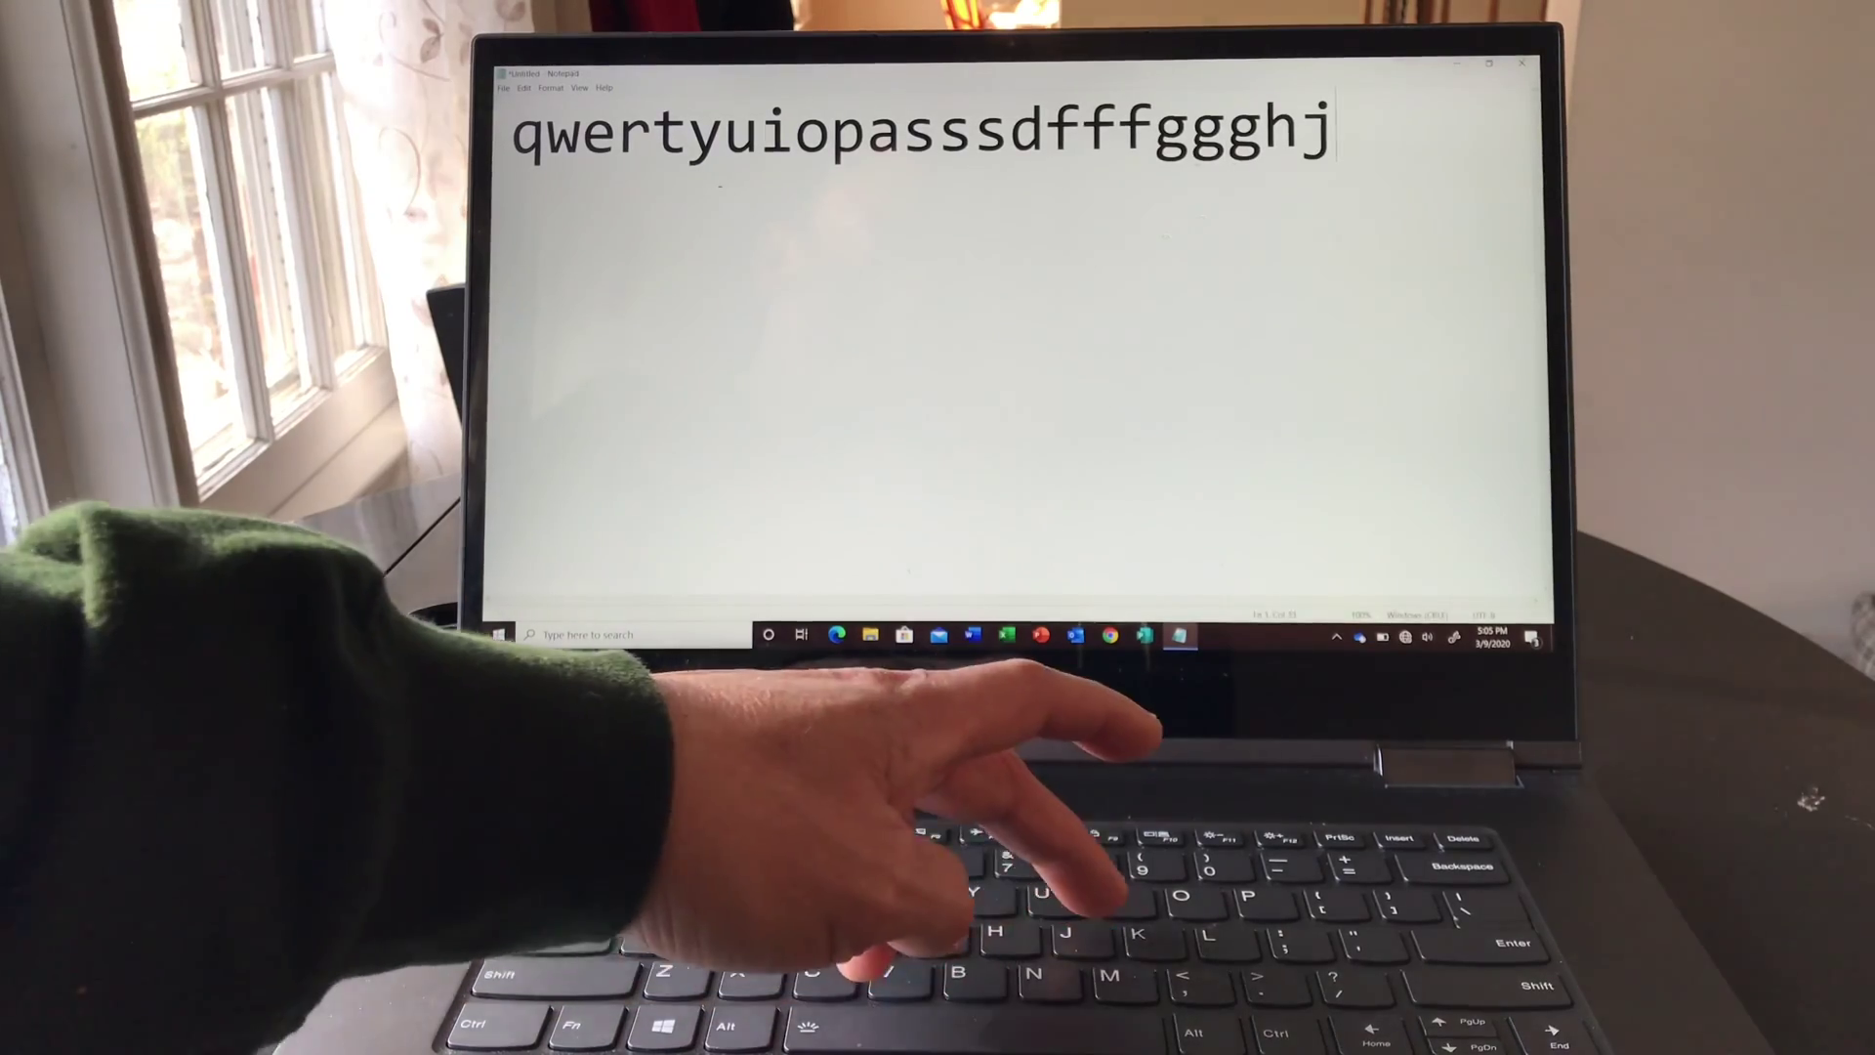
text(klzxcvb)
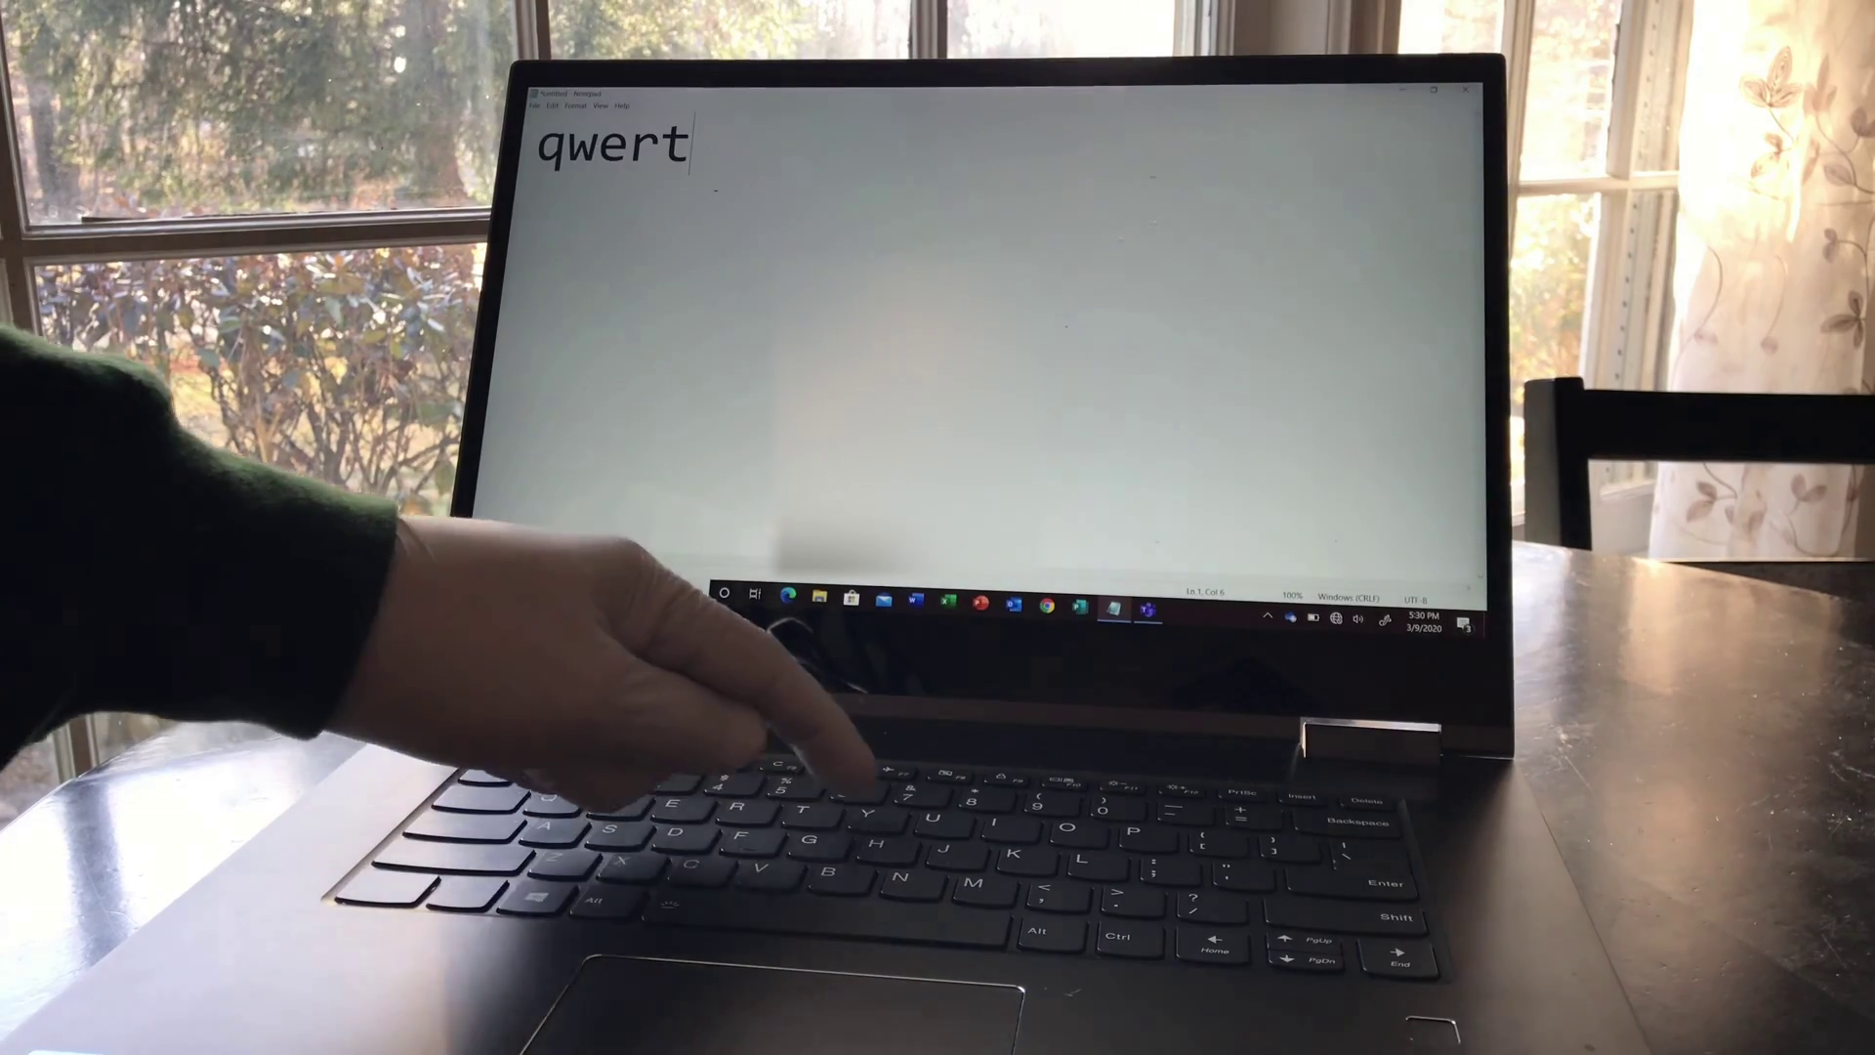
text(yasd)
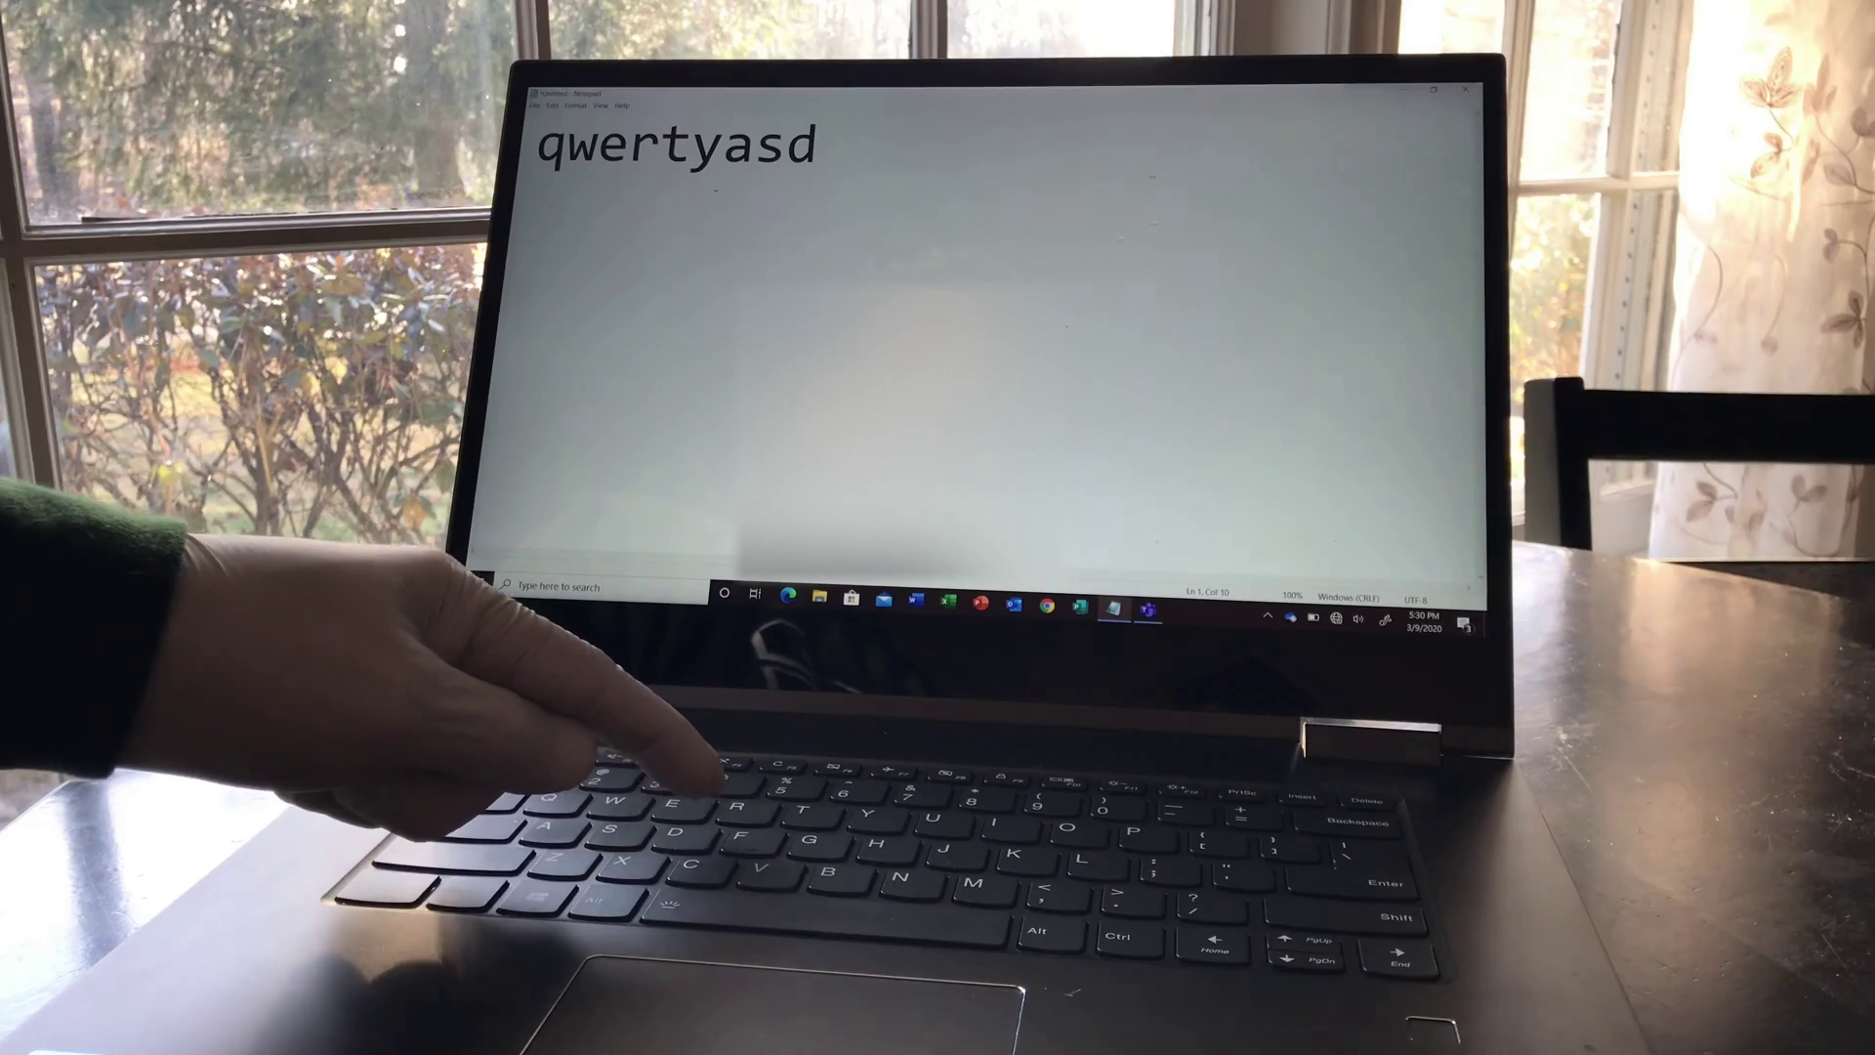
text(fghj)
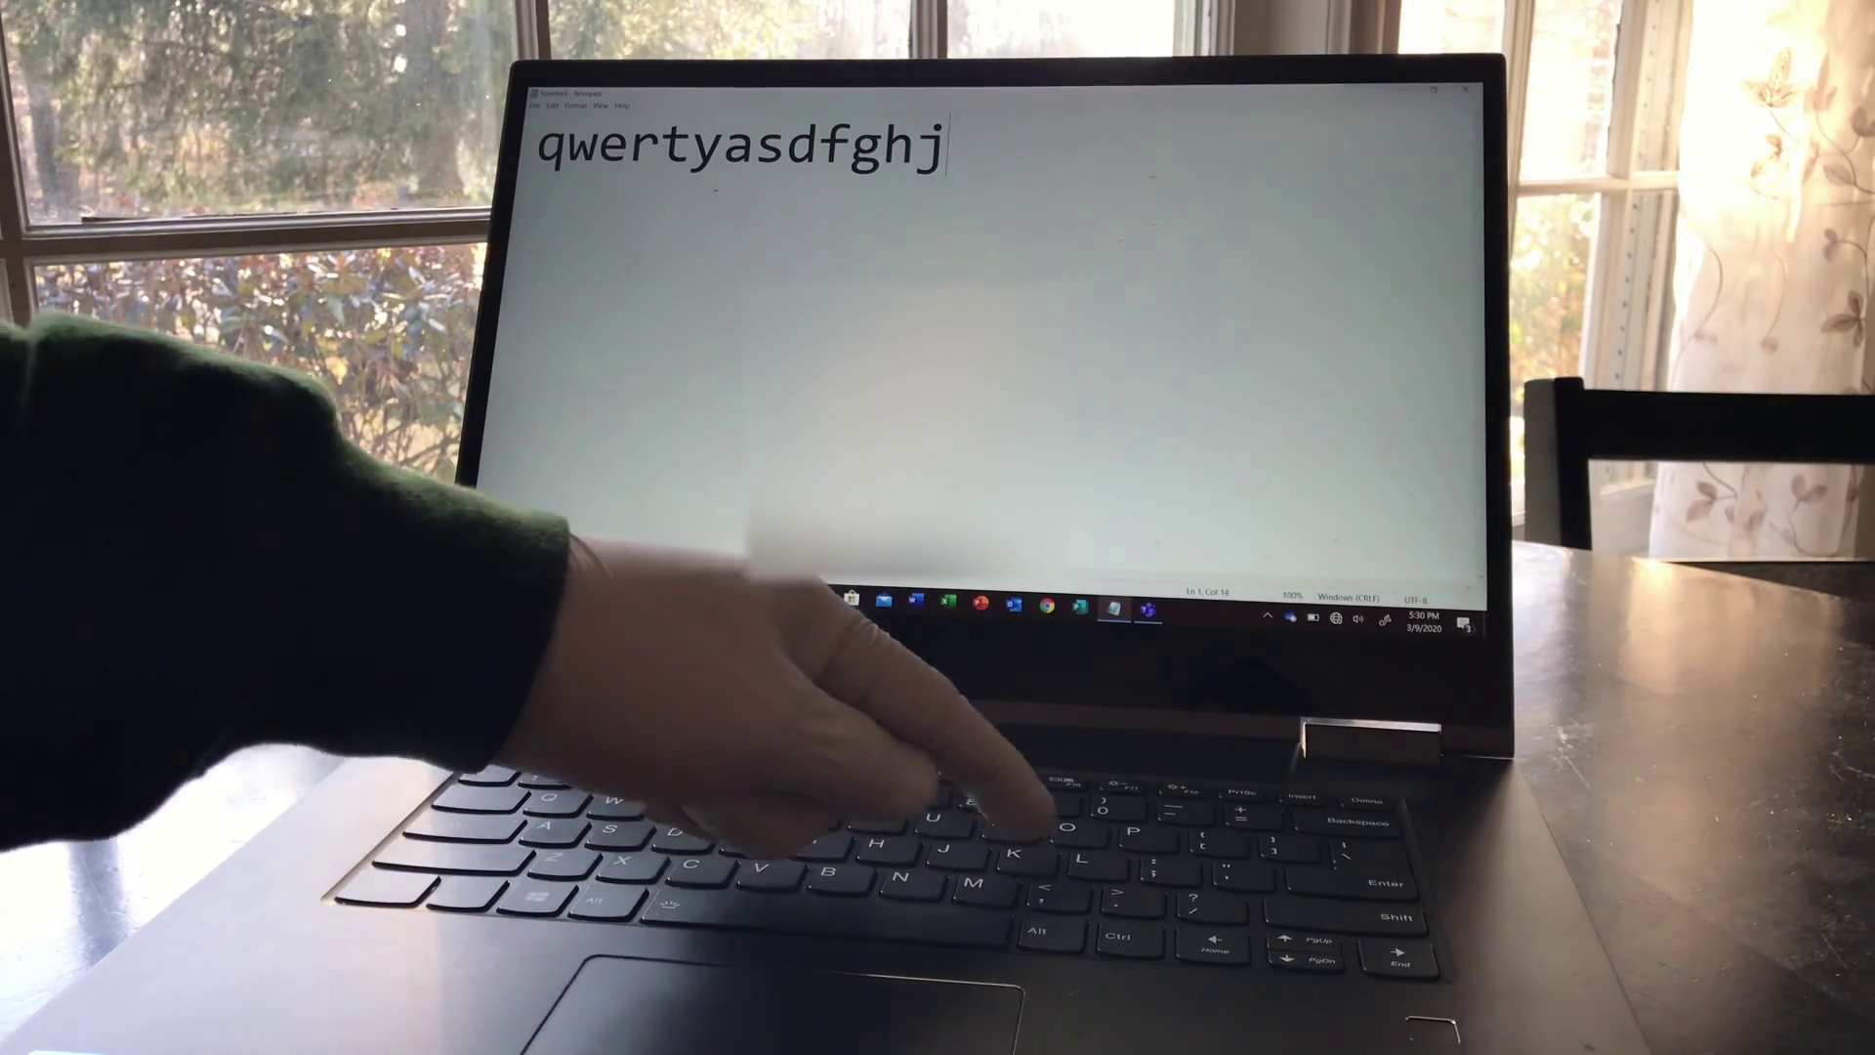
text(klzxc)
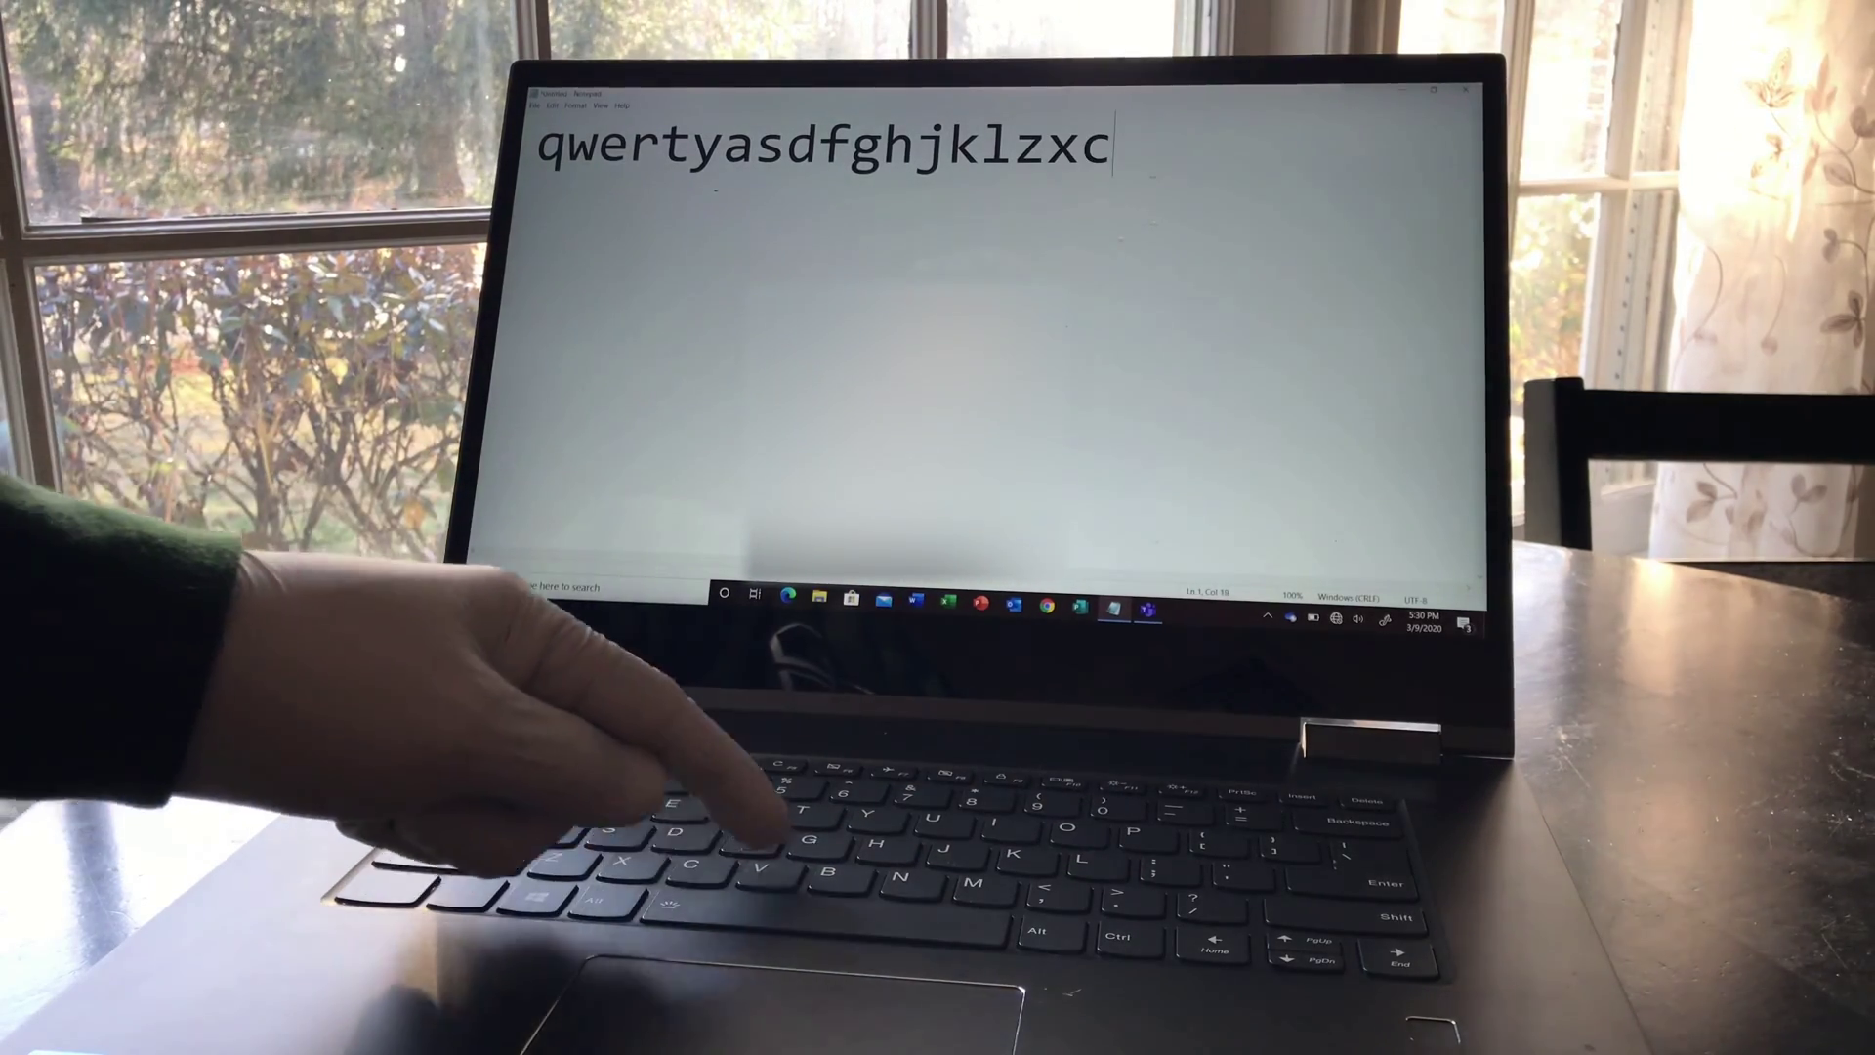
text(vbnm)
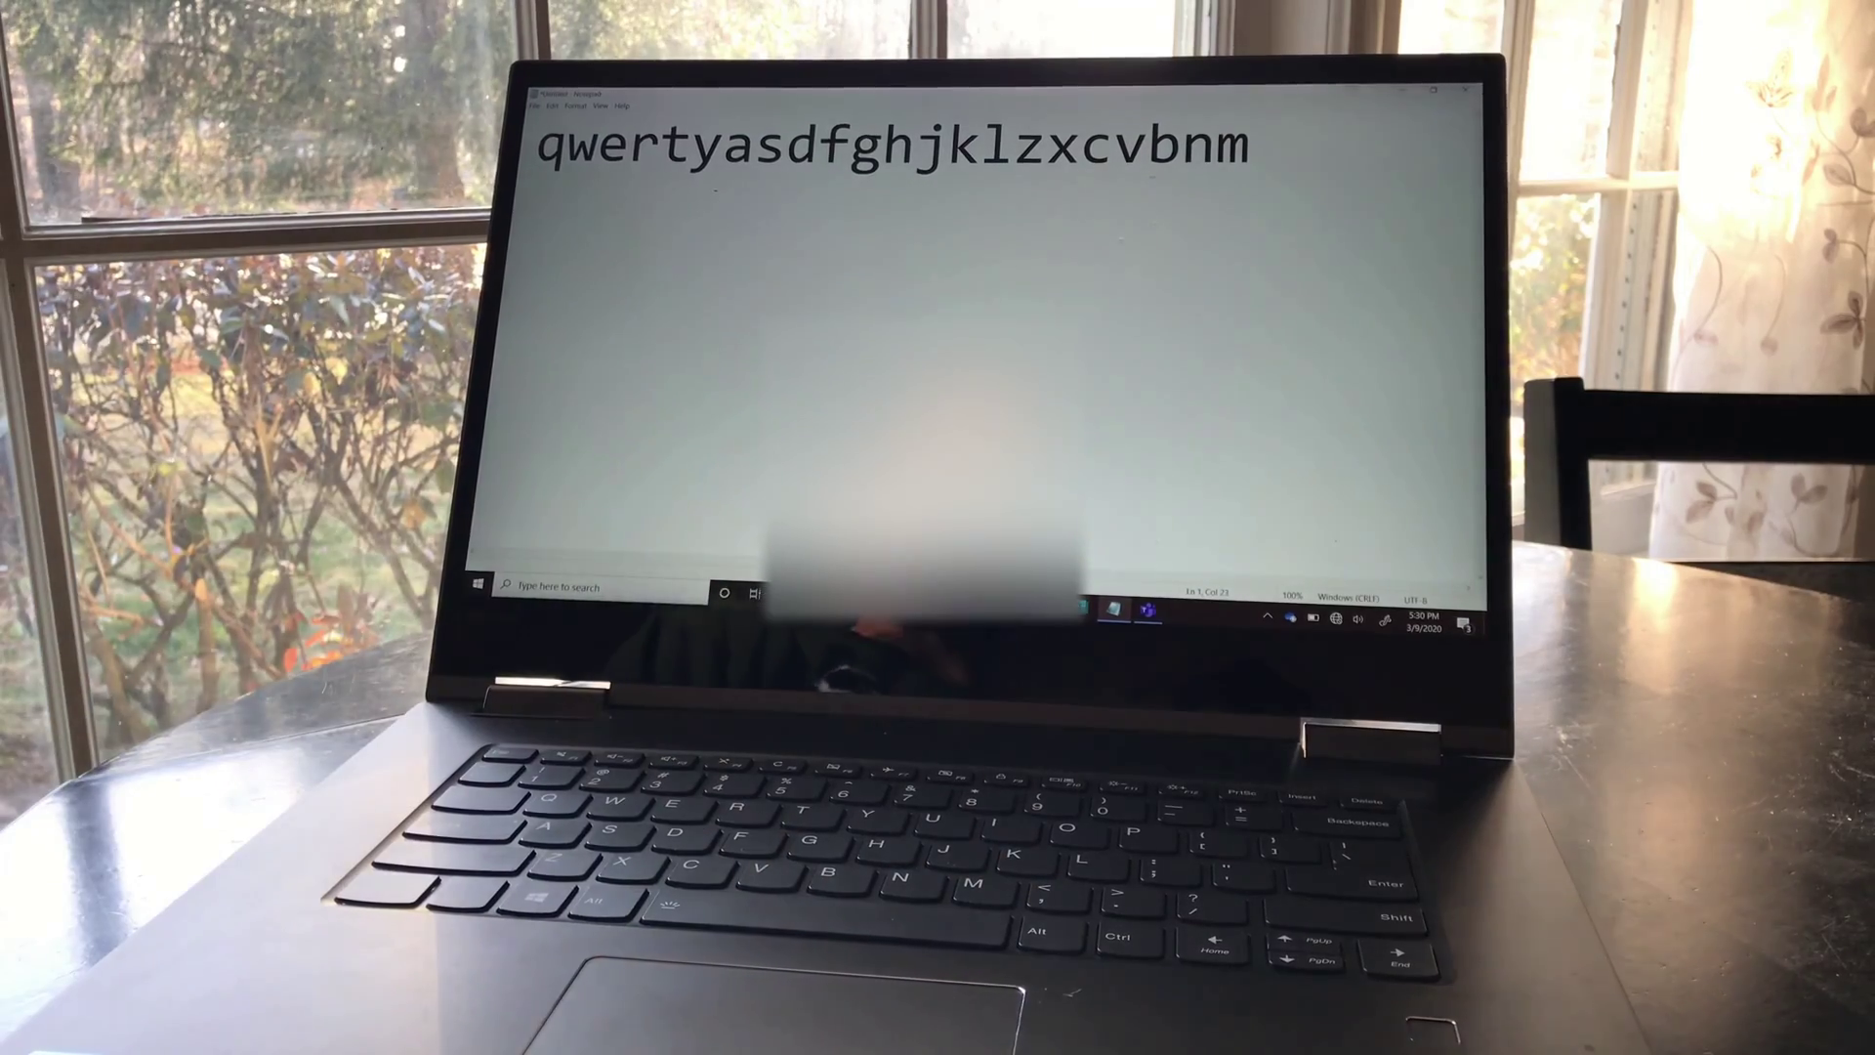
text(123 )
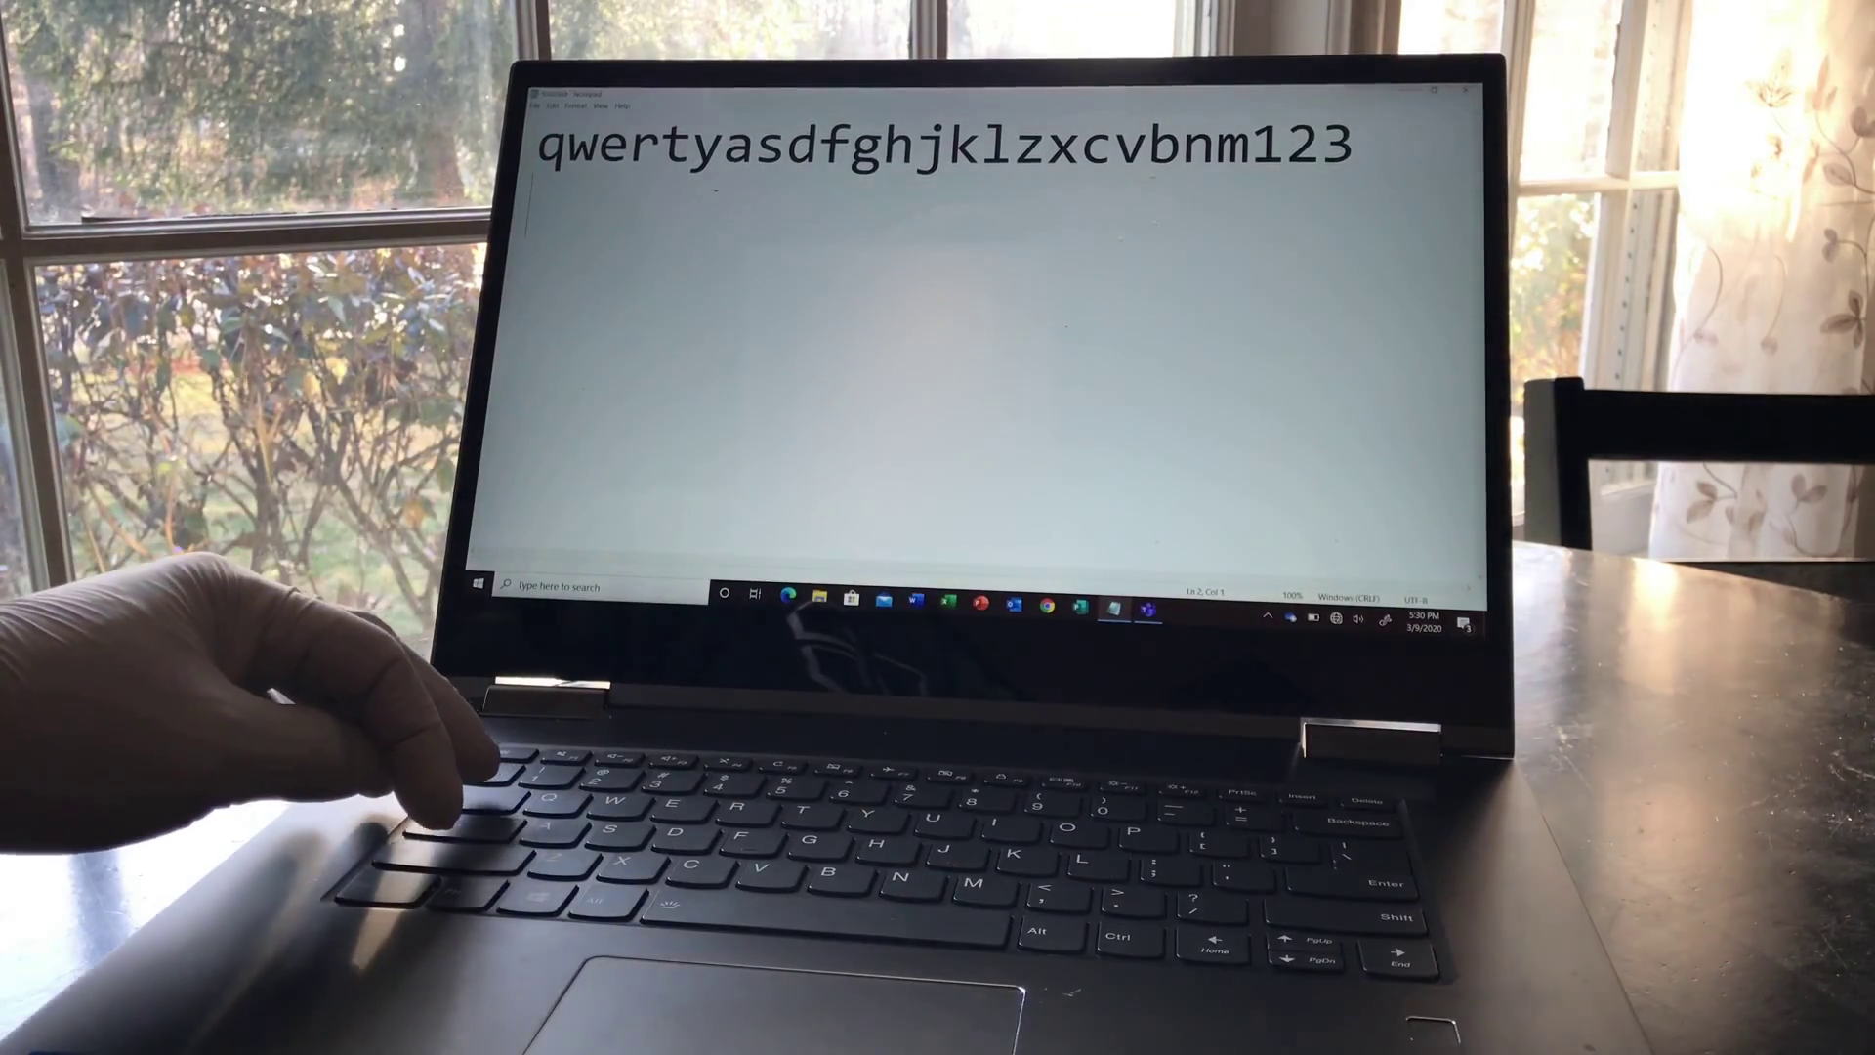
text(12345)
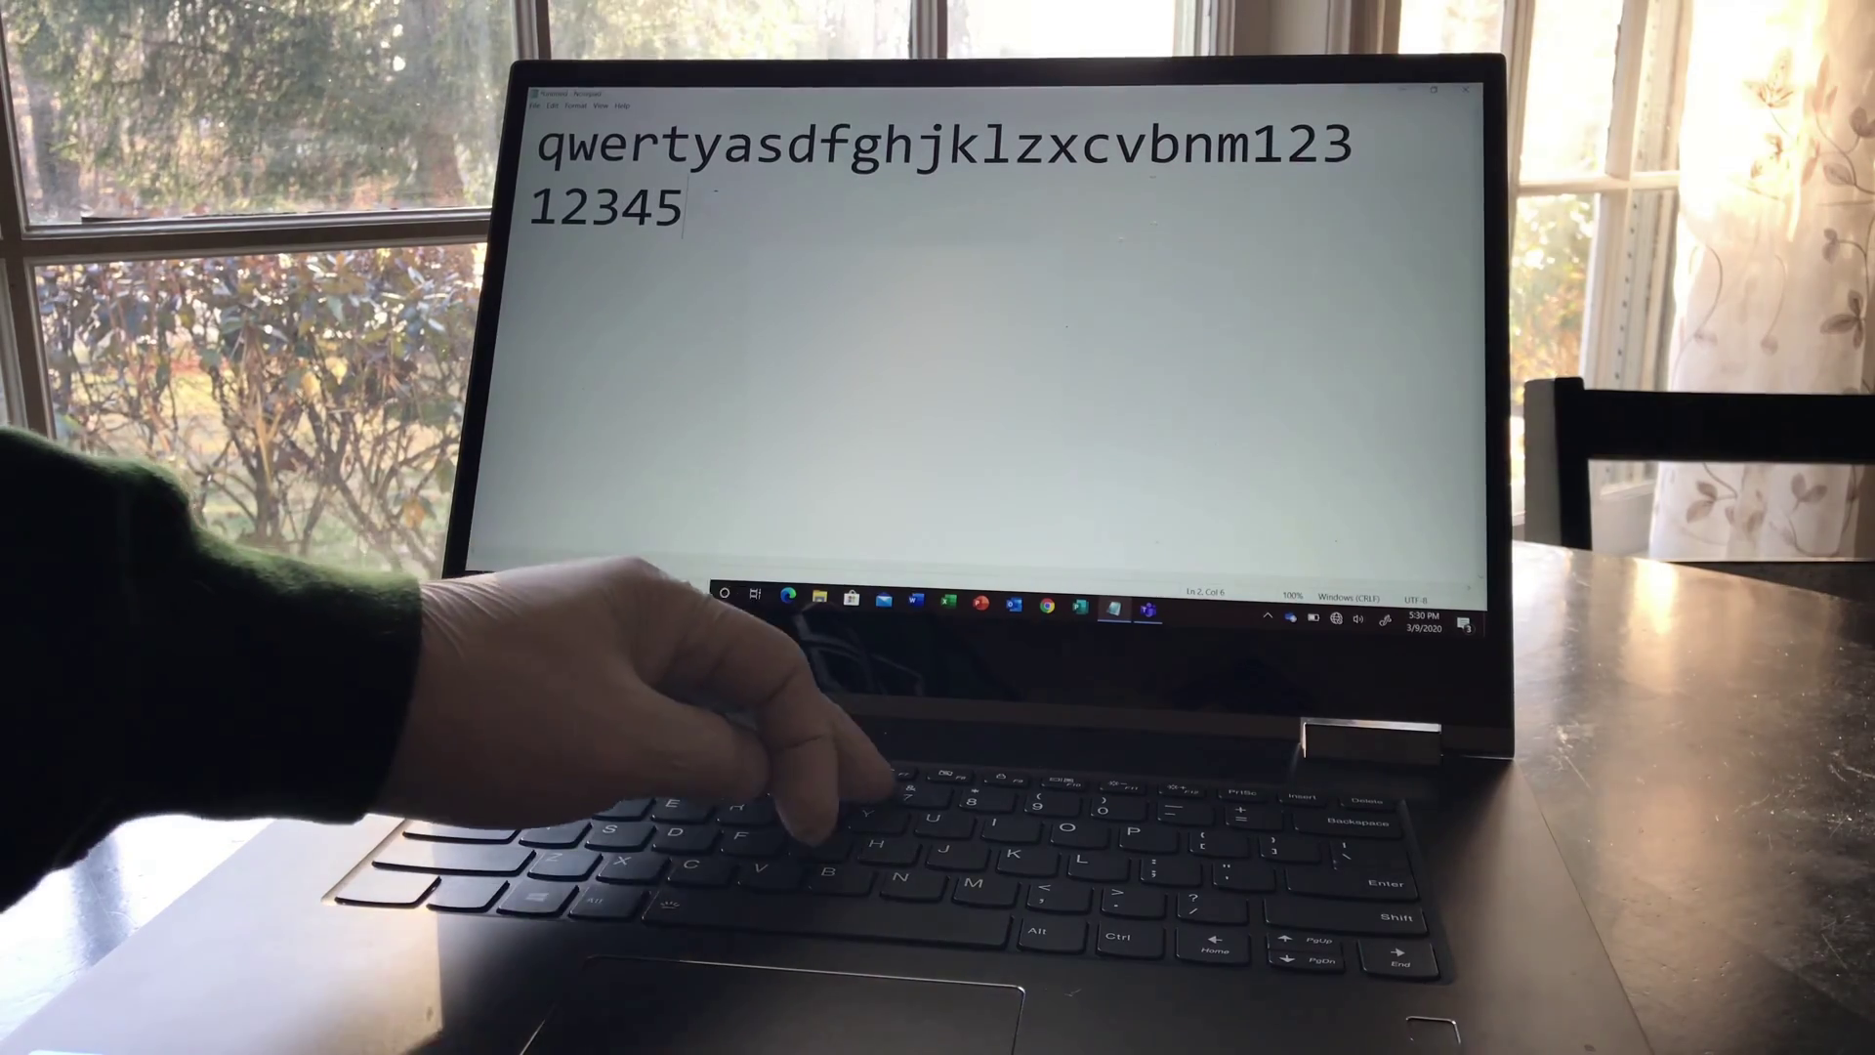
text(67890)
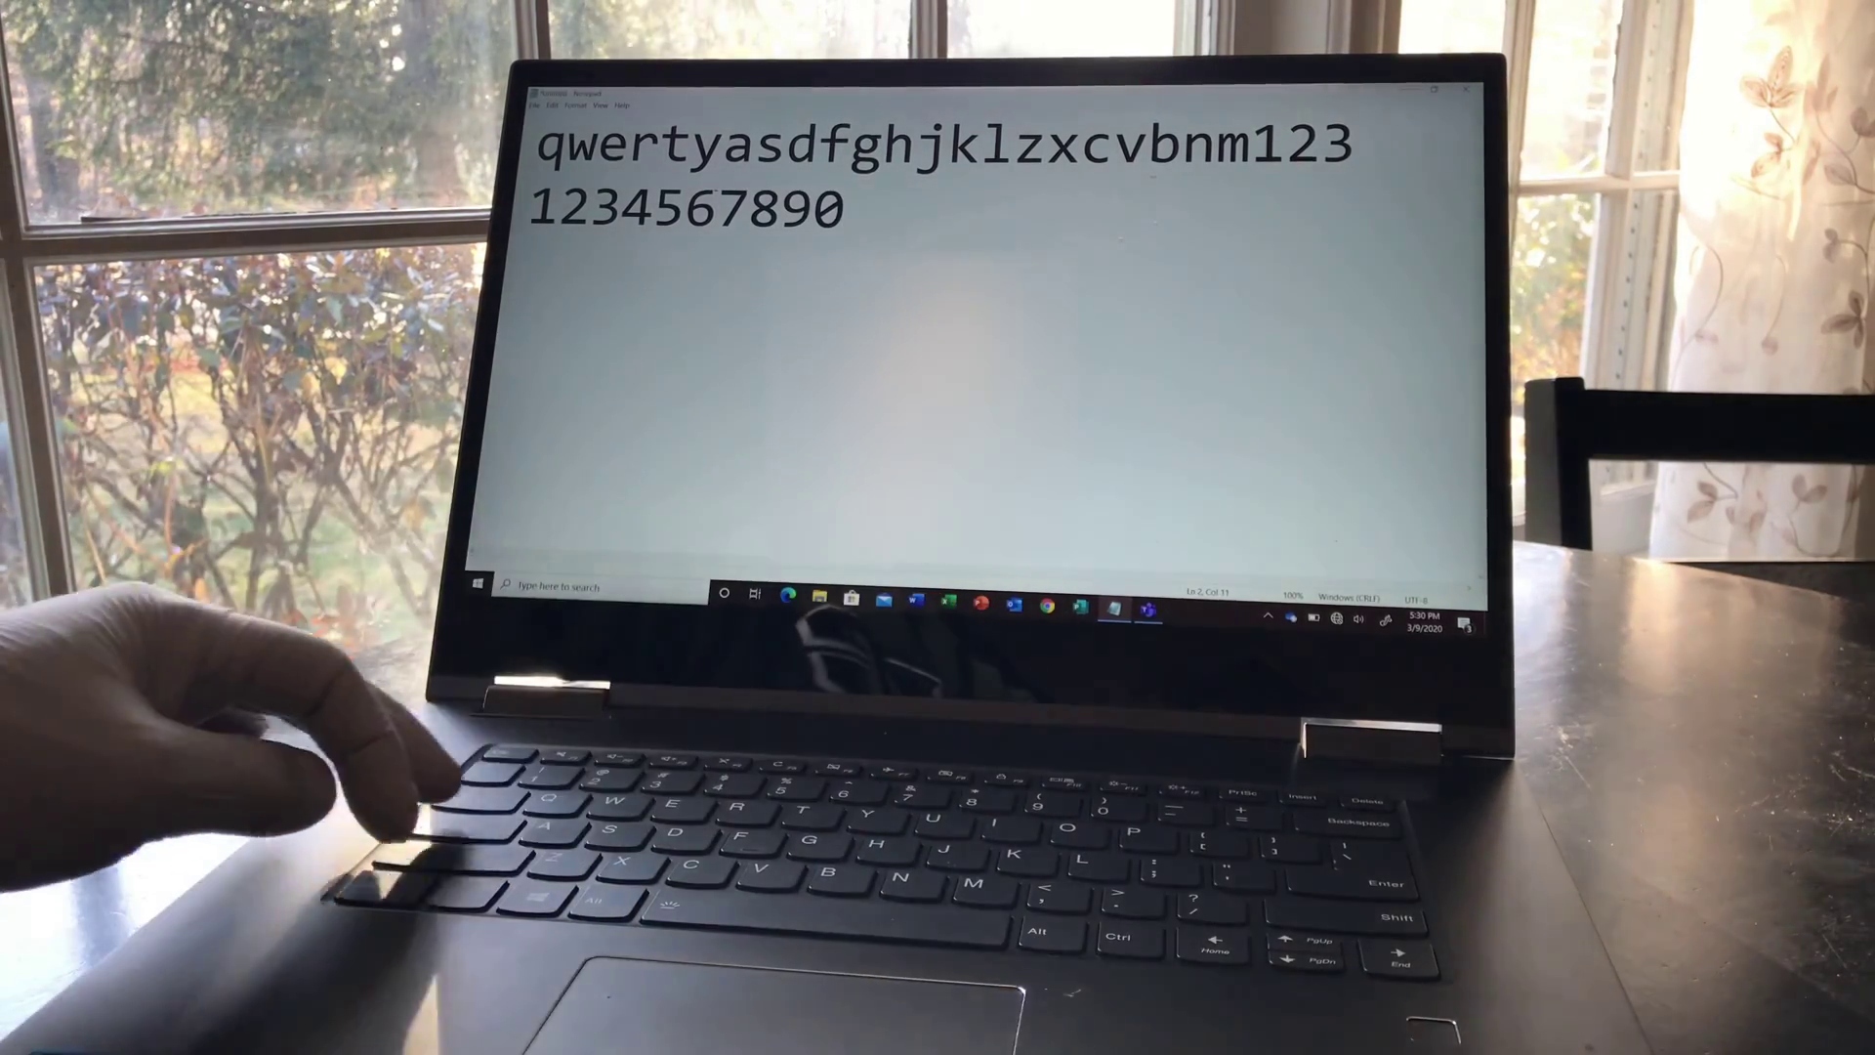
key(Return)
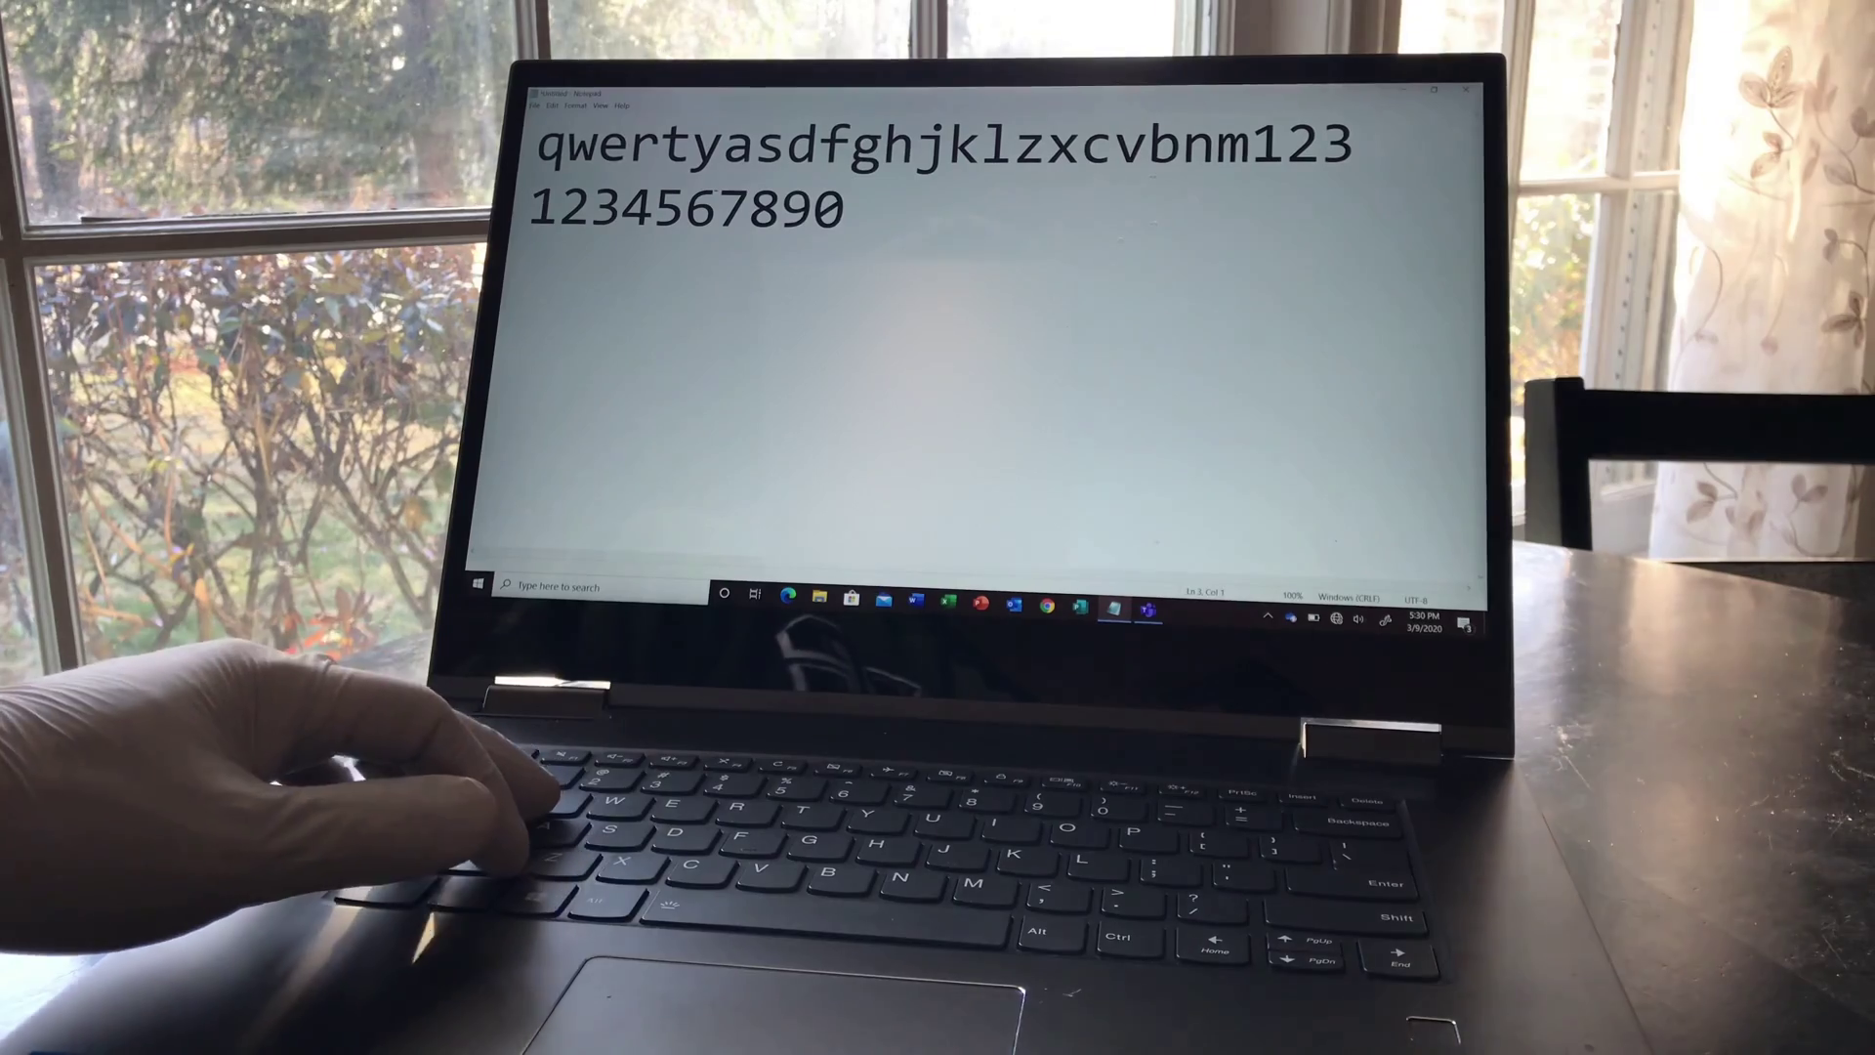